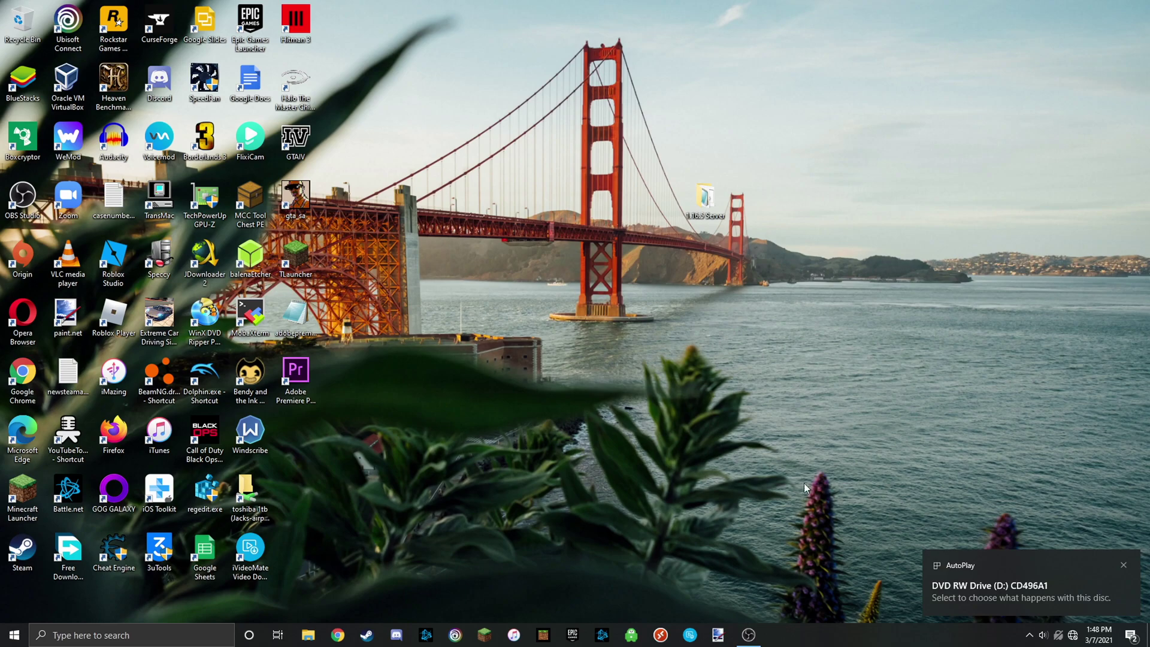
Open the files on the CD496A1 disc in the DVD drive and select Autorun.exe.
{"action": "left_click", "coordinate": [1004, 590]}
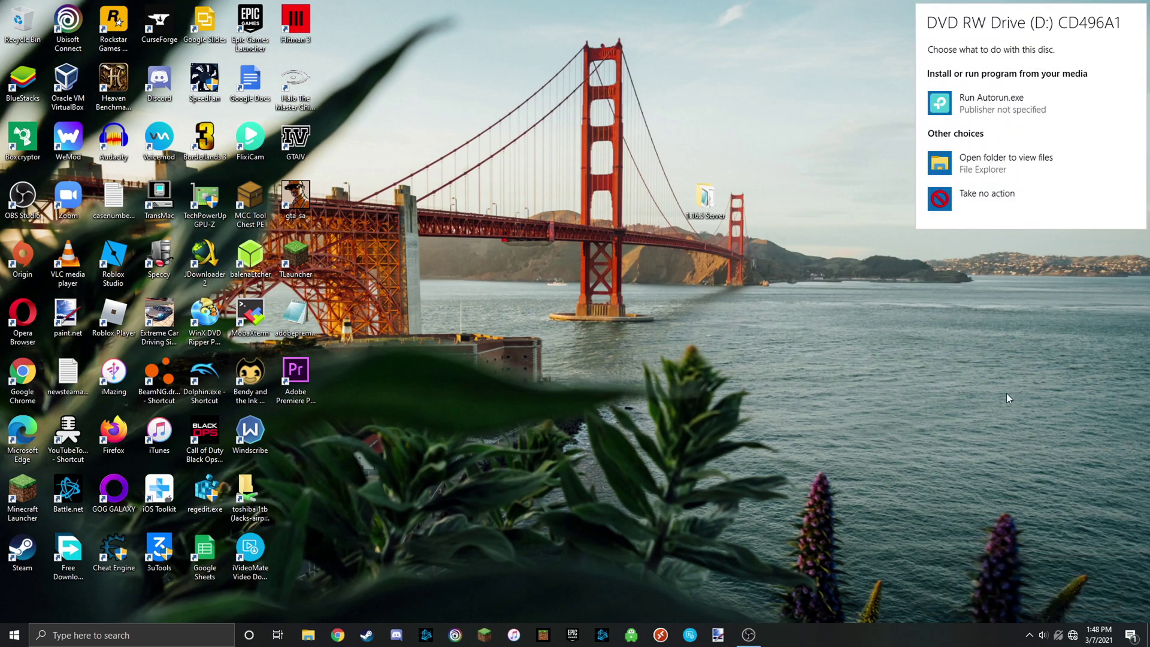
{"action": "left_click", "coordinate": [1011, 163]}
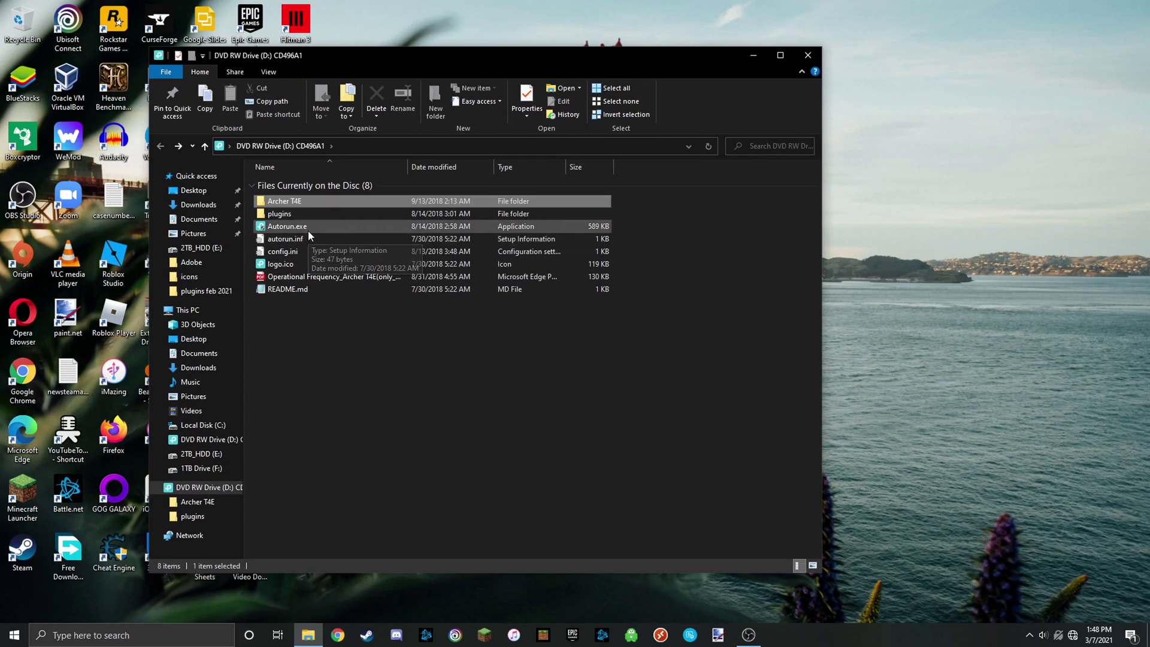
{"action": "left_click", "coordinate": [308, 231]}
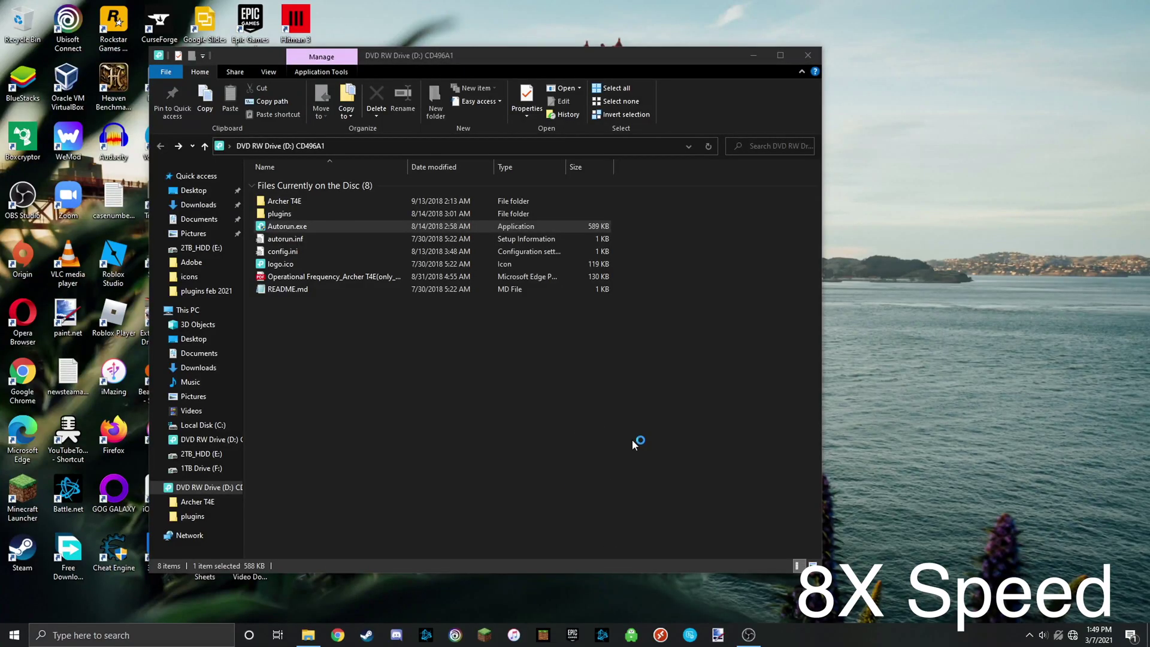
Run Autorun.exe from the disc, install the driver for the Archer T4E and finish the installer.
{"action": "left_click_drag", "start_coordinate": [449, 55], "coordinate": [644, 37]}
{"action": "right_click", "coordinate": [521, 226]}
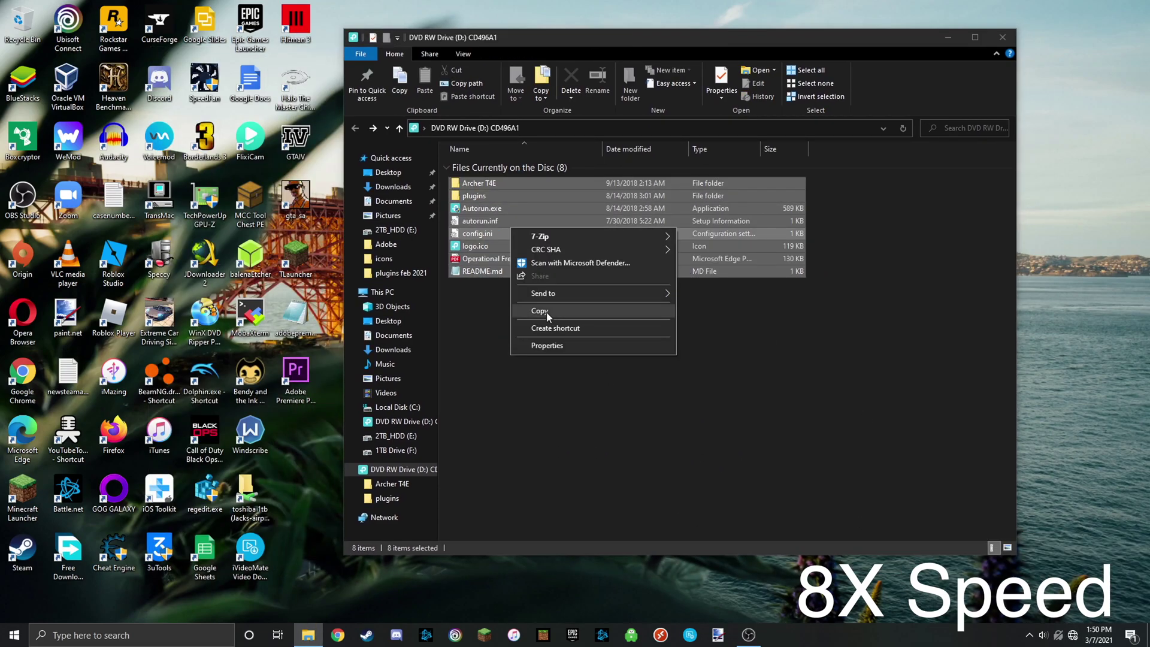
{"action": "left_click", "coordinate": [505, 211]}
{"action": "double_click", "coordinate": [505, 211]}
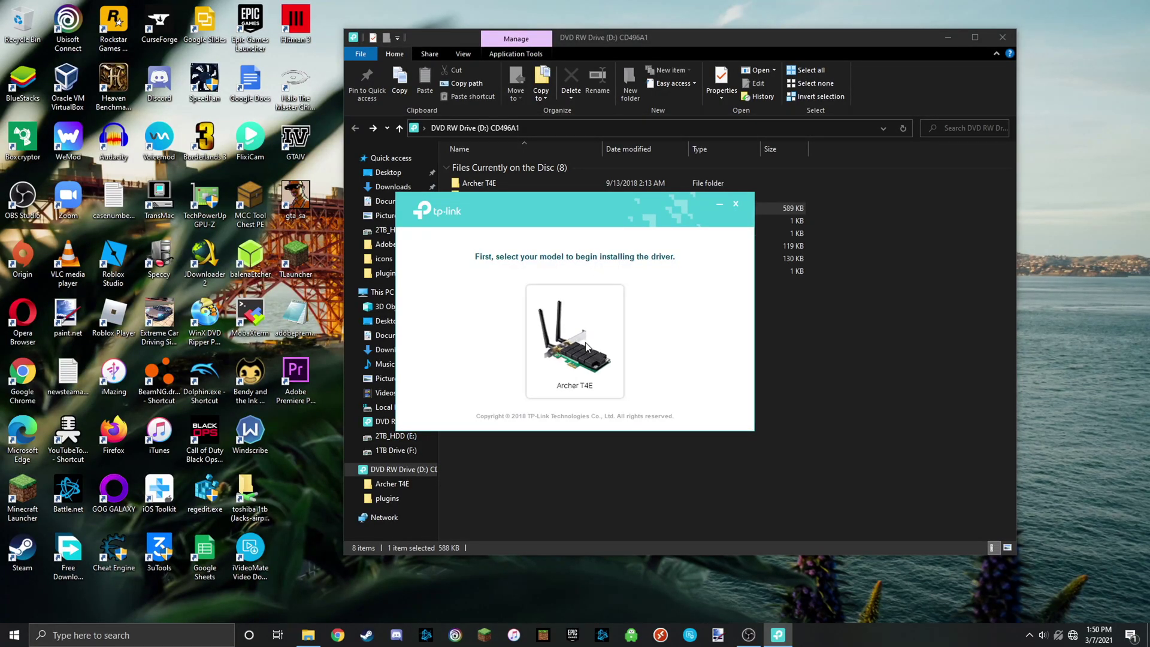
{"action": "left_click", "coordinate": [573, 367]}
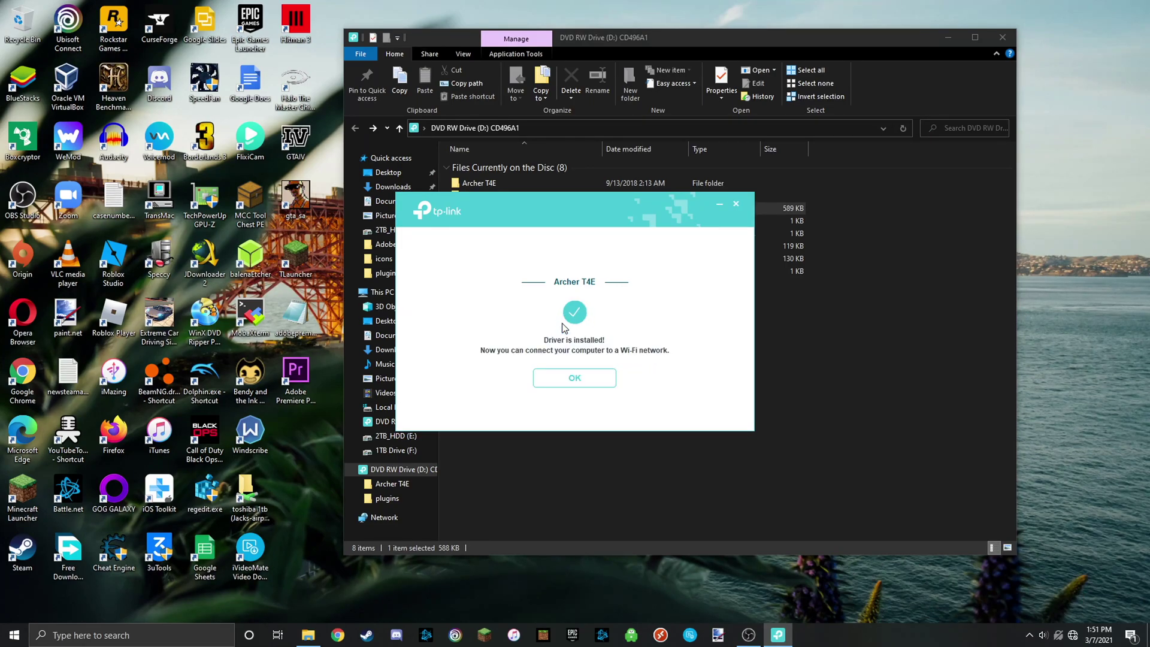
{"action": "left_click", "coordinate": [598, 382]}
Connect to the NH-13_5GHz Wi-Fi network, entering its network security key.
{"action": "left_click", "coordinate": [1072, 635]}
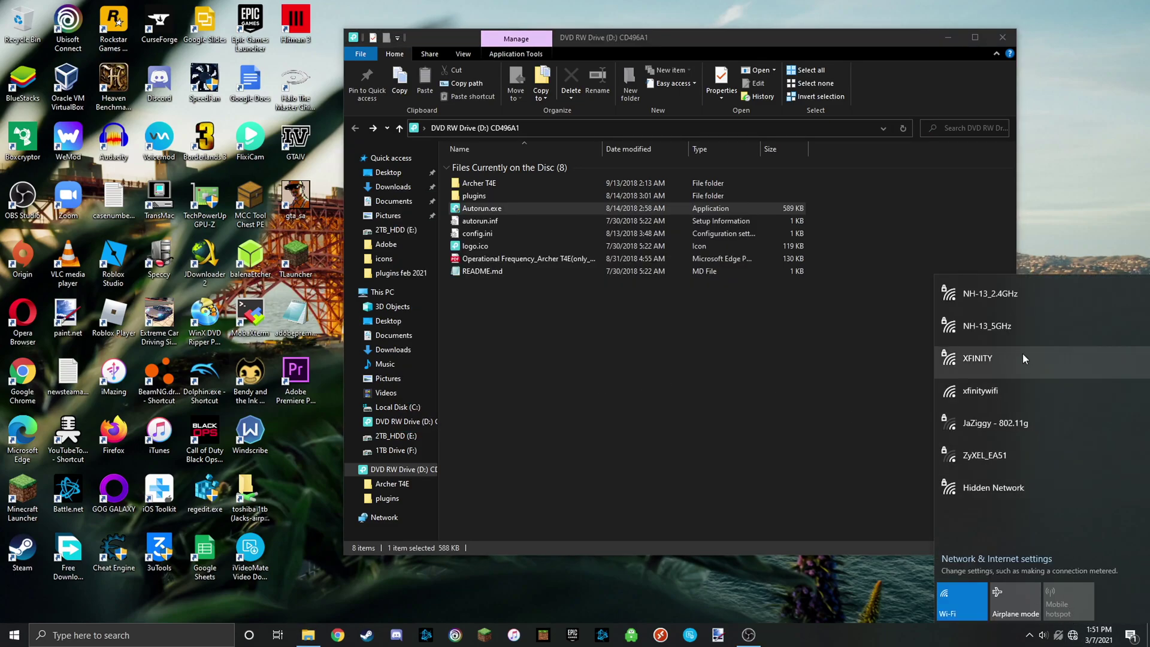
{"action": "left_click", "coordinate": [1027, 322]}
{"action": "left_click", "coordinate": [1064, 390]}
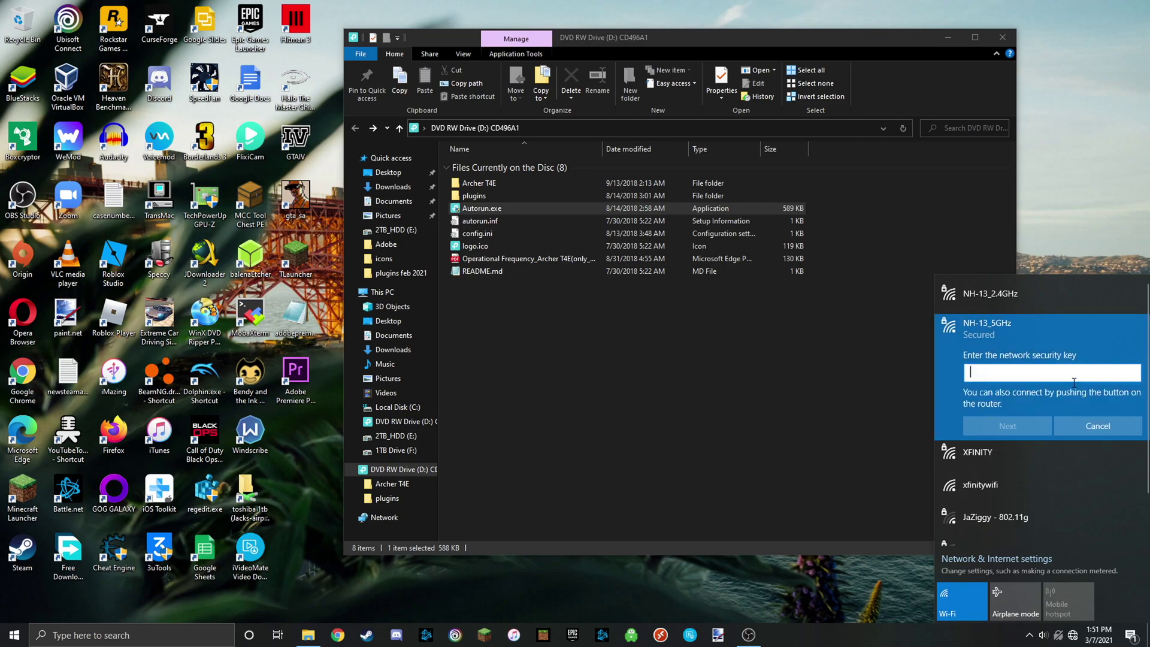
{"action": "type", "text": "•••••••"}
{"action": "key", "text": "Return"}
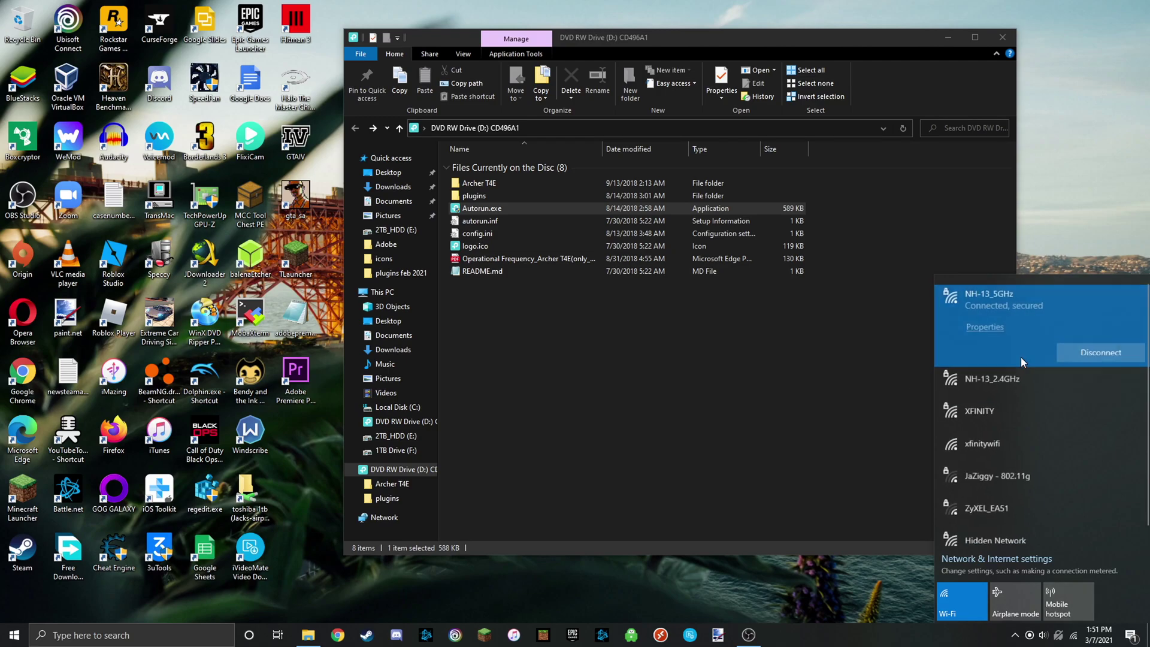
Dismiss the network list and eject the driver disc from DVD RW Drive (D:).
{"action": "left_click", "coordinate": [557, 444]}
{"action": "right_click", "coordinate": [422, 469]}
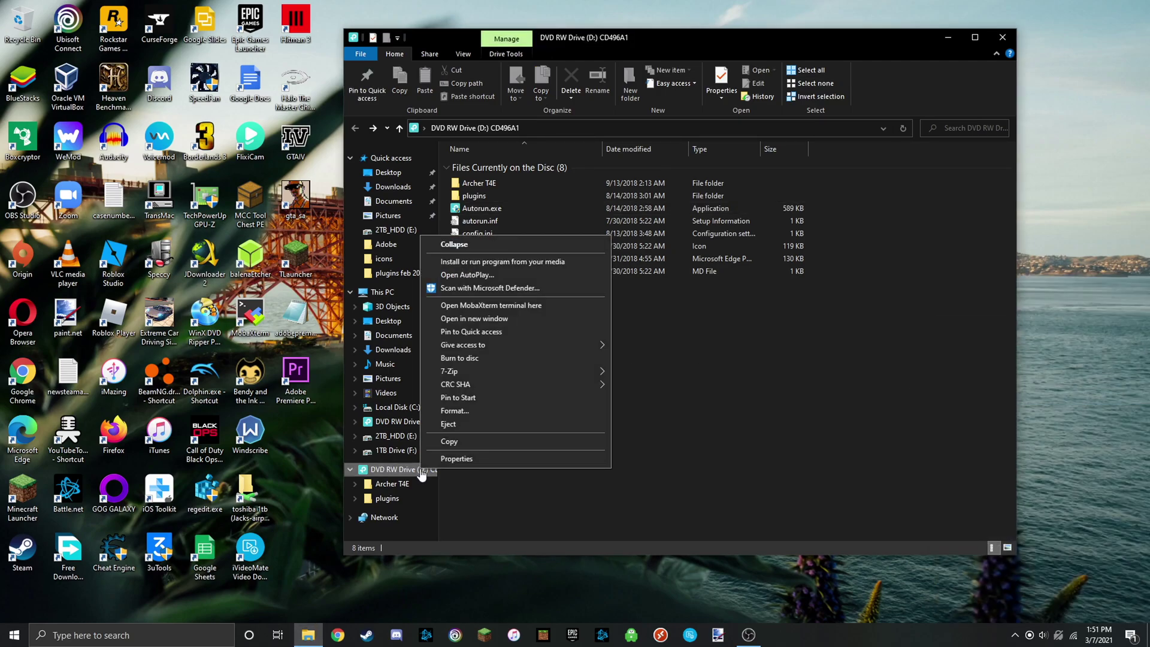
{"action": "left_click", "coordinate": [466, 425]}
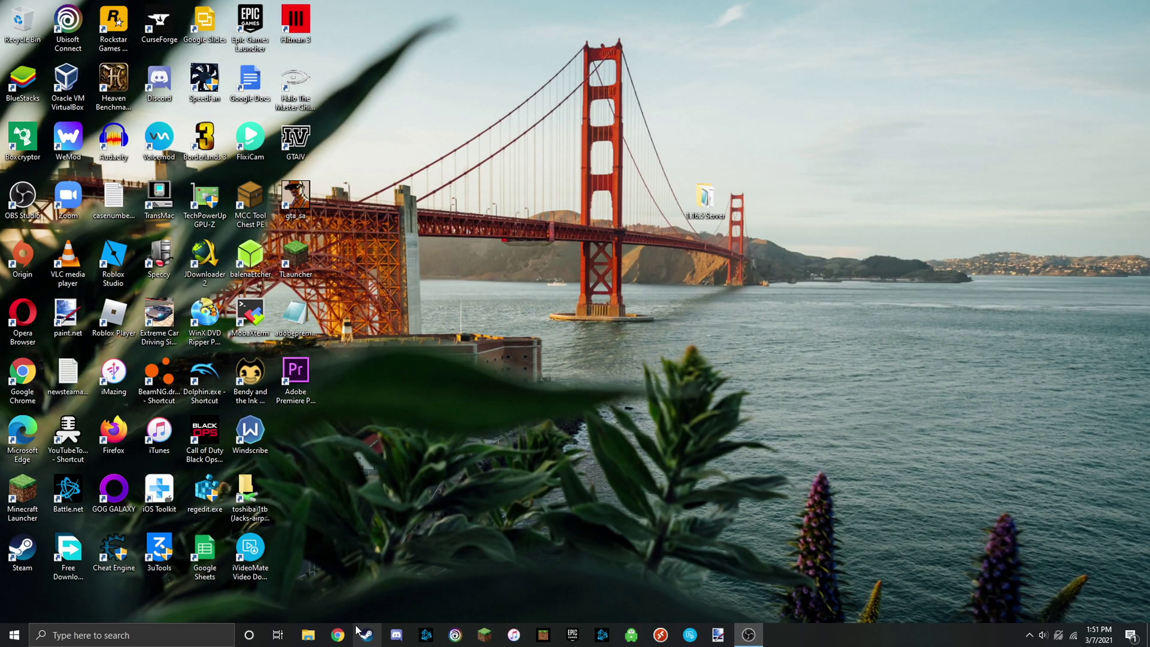
Switch to Chrome, search Google for "speed test" and run the built-in internet speed test, closing it when done.
{"action": "left_click", "coordinate": [351, 640]}
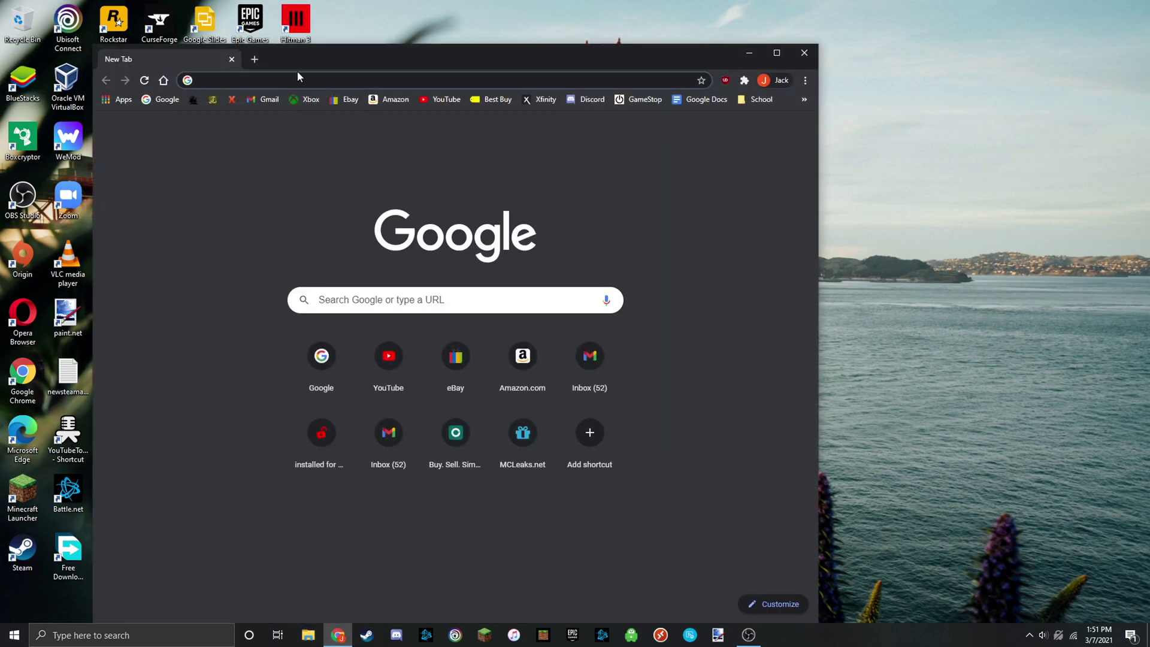
{"action": "left_click_drag", "start_coordinate": [297, 66], "coordinate": [454, 52]}
{"action": "type", "text": "speed"}
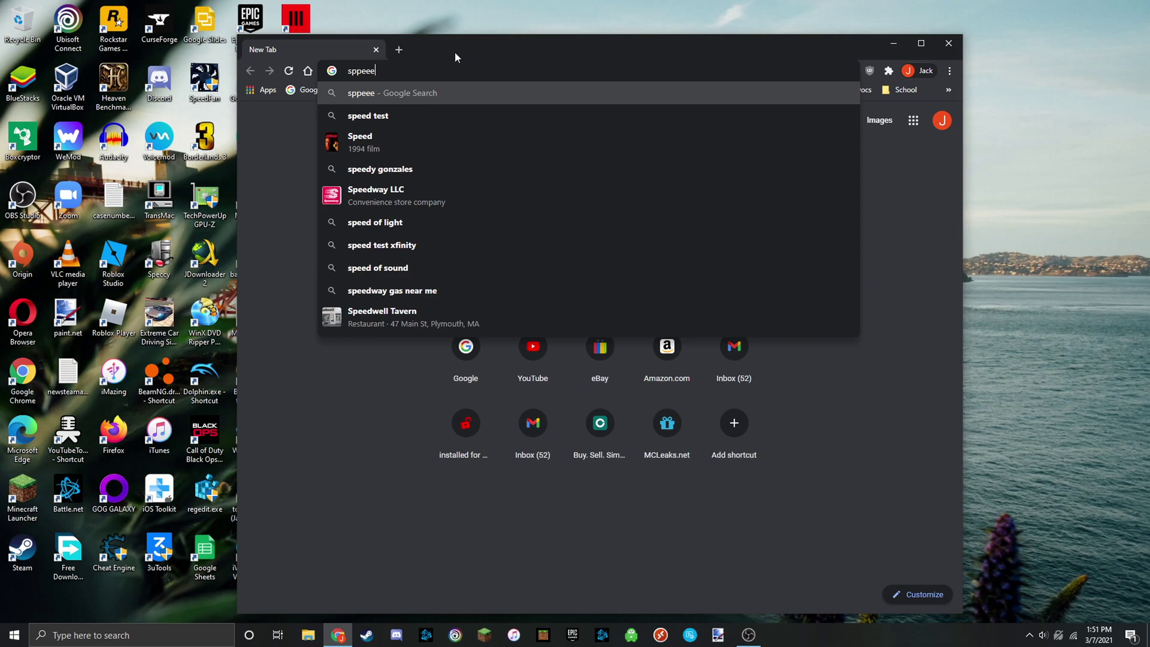
{"action": "key", "text": "BackSpace"}
{"action": "key", "text": "BackSpace"}
{"action": "key", "text": "BackSpace"}
{"action": "key", "text": "BackSpace"}
{"action": "type", "text": "peed test"}
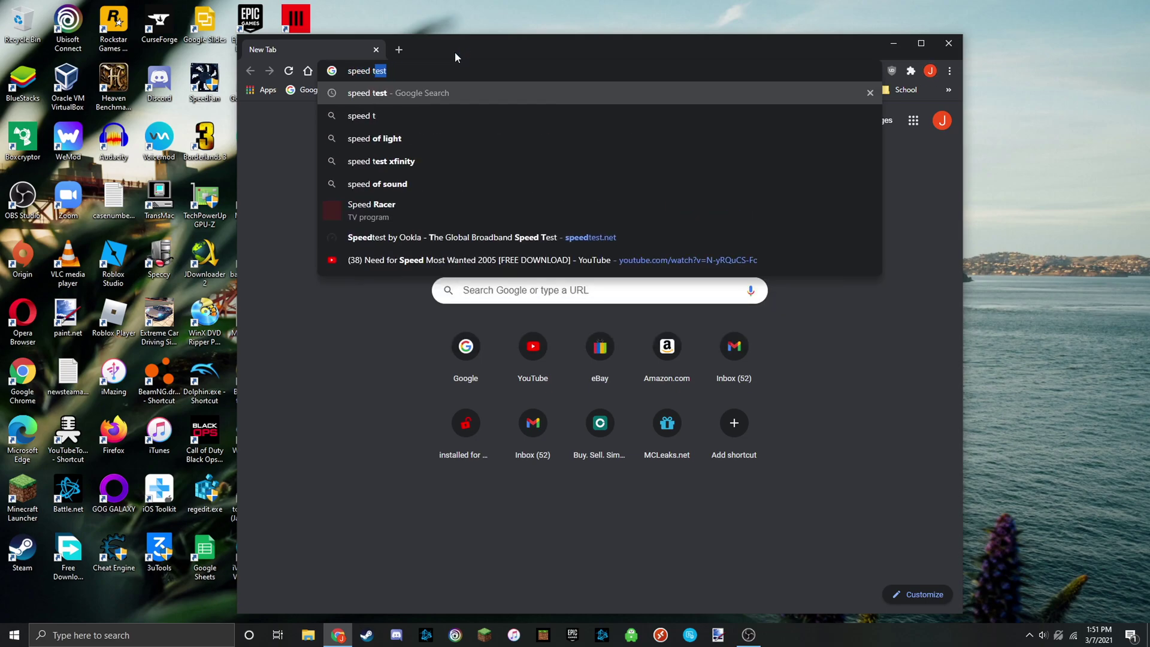
{"action": "key", "text": "Return"}
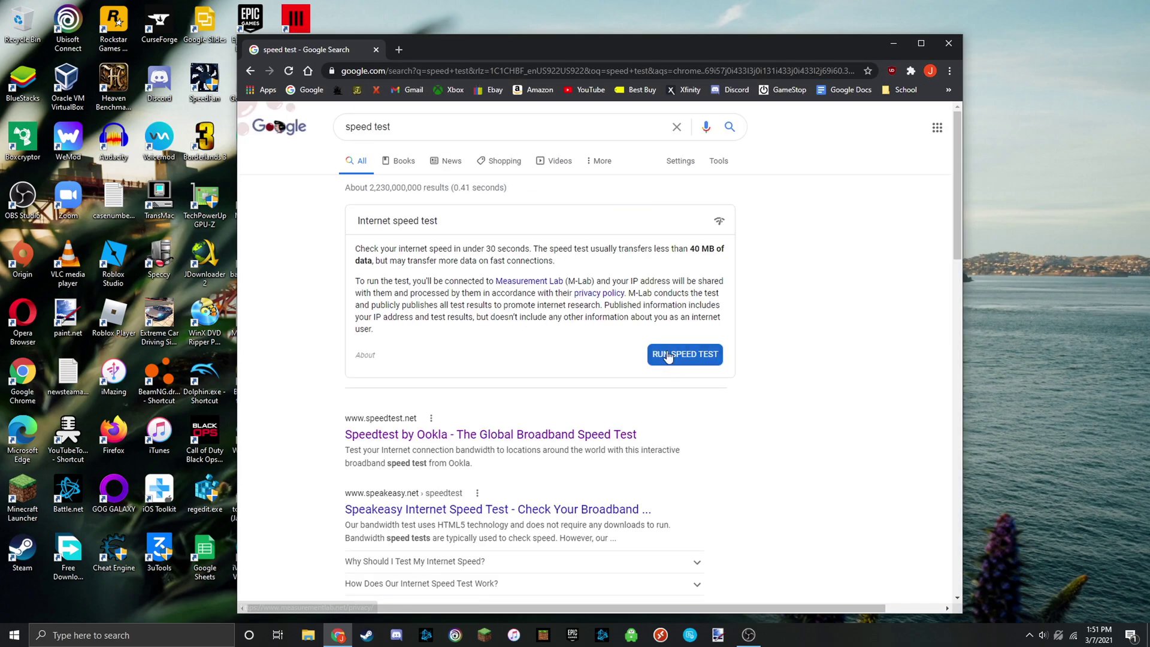
{"action": "left_click", "coordinate": [666, 352]}
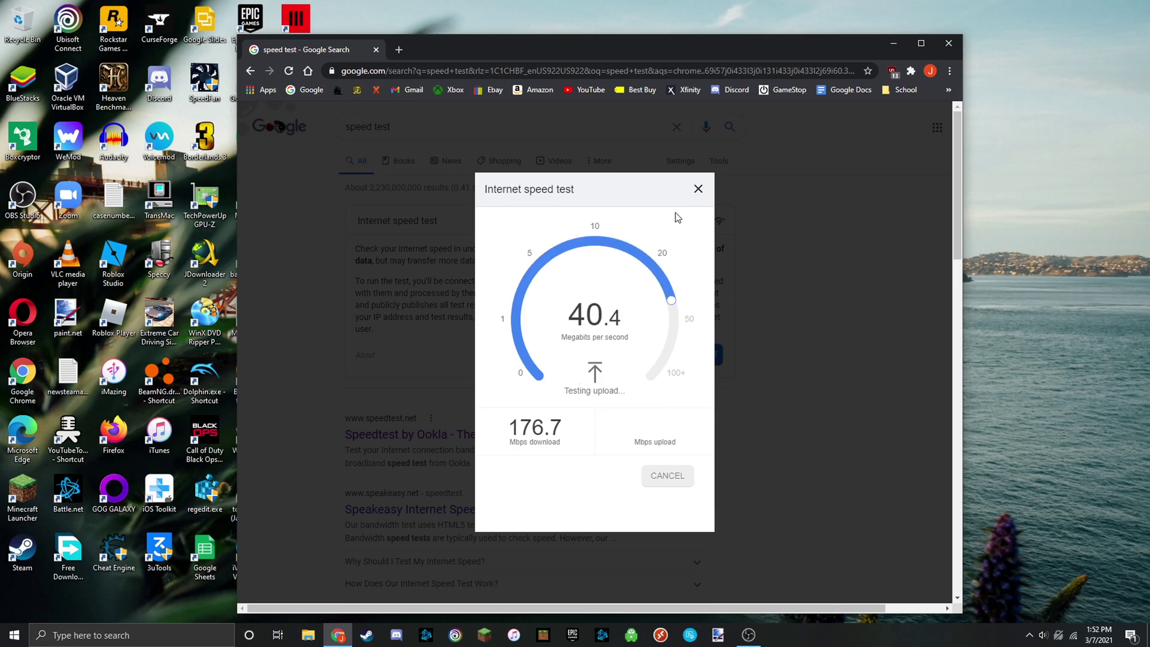
{"action": "left_click", "coordinate": [699, 190]}
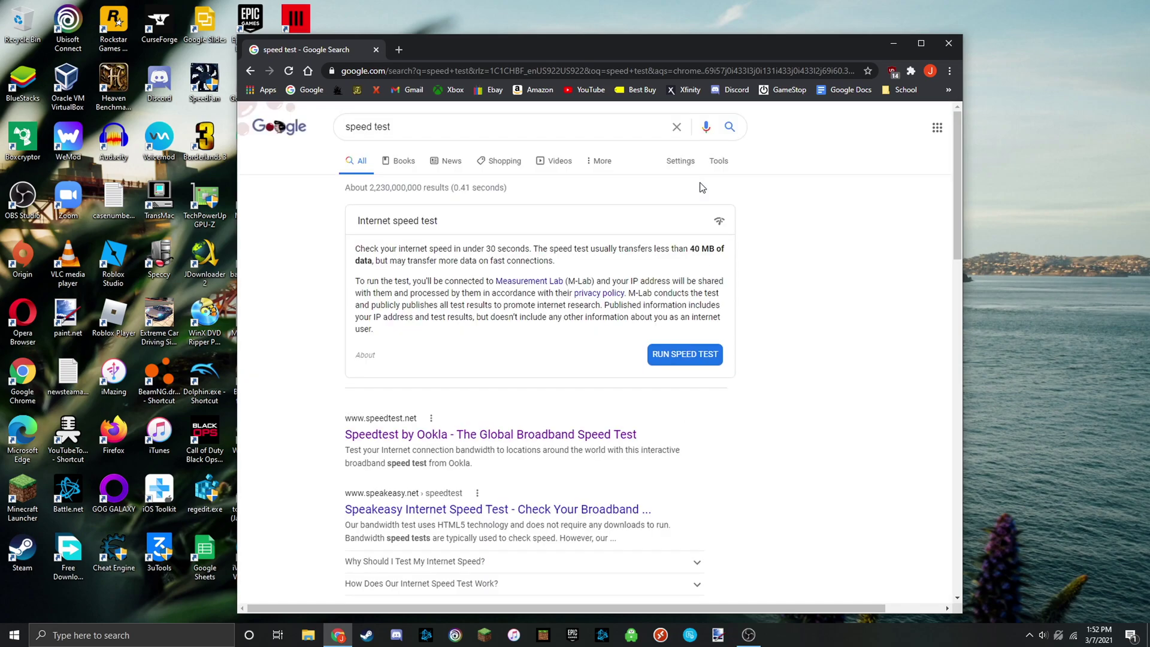
Open Speedtest by Ookla from the search results in a maximized window and start its test.
{"action": "left_click", "coordinate": [479, 434]}
{"action": "left_click_drag", "start_coordinate": [473, 57], "coordinate": [499, 4]}
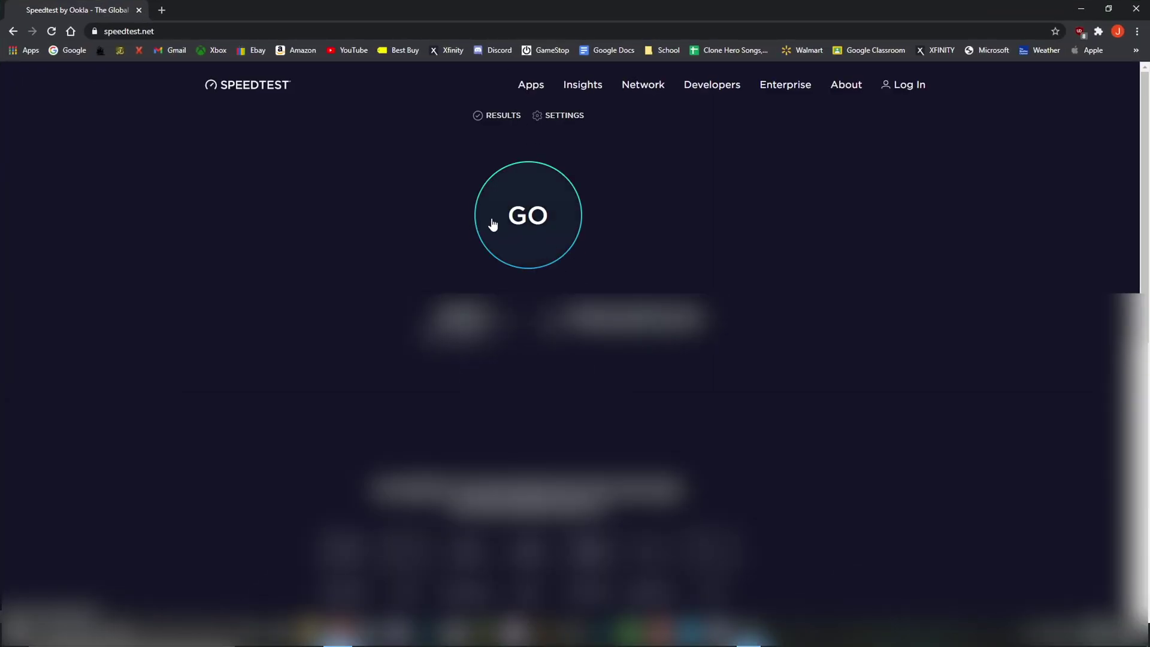
{"action": "left_click", "coordinate": [490, 224]}
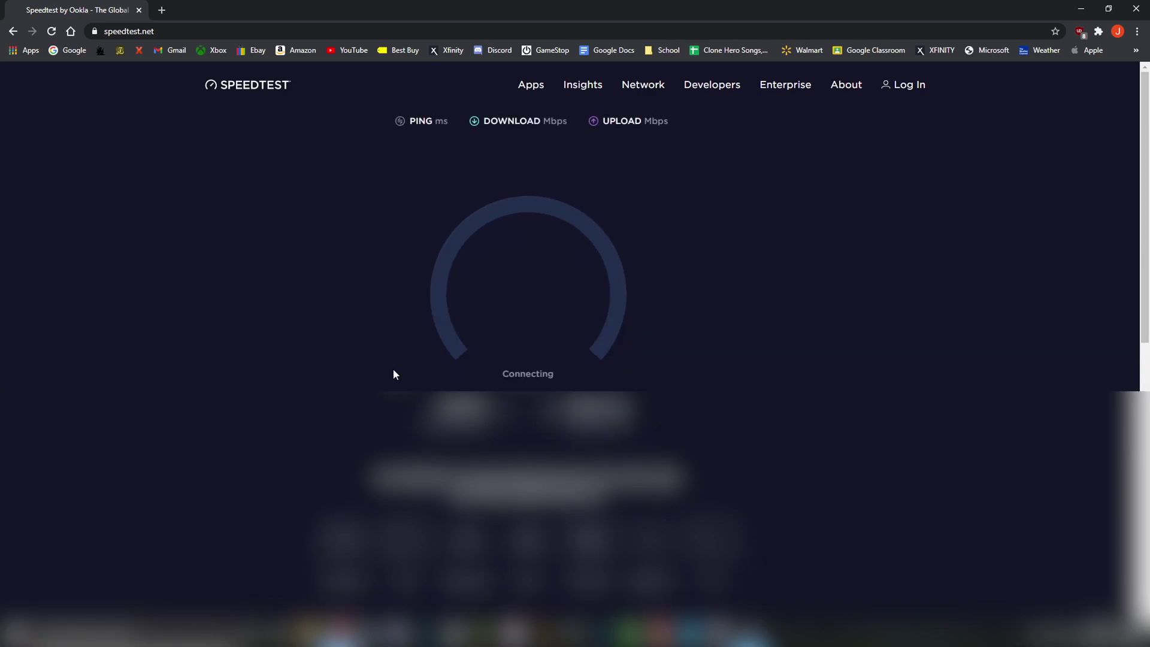